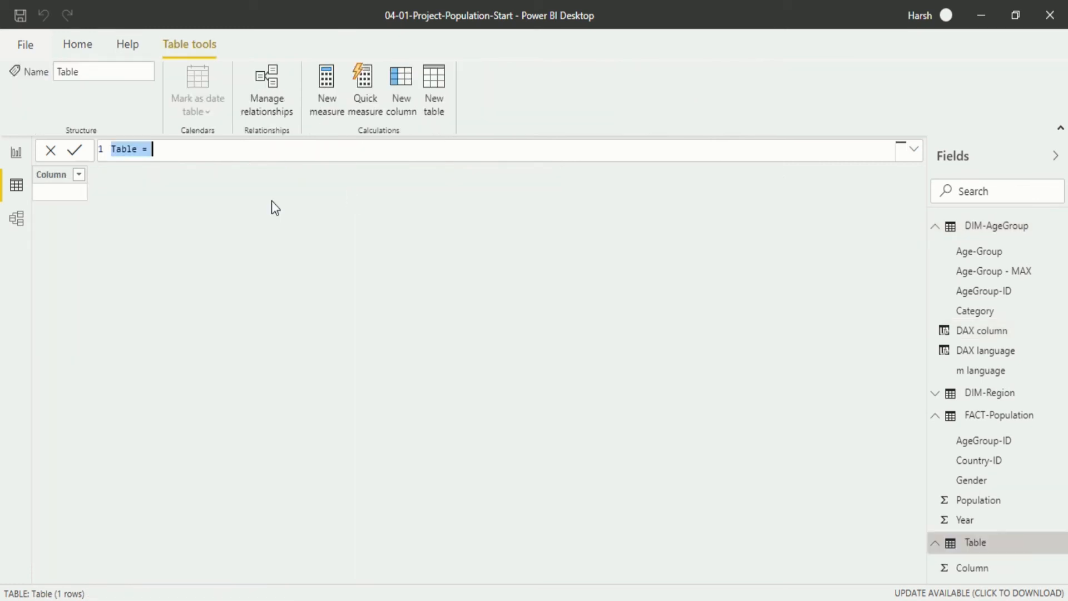
Step: Replace the default name in the new table's formula with DATE daily
{"action": "left_click", "coordinate": [136, 154]}
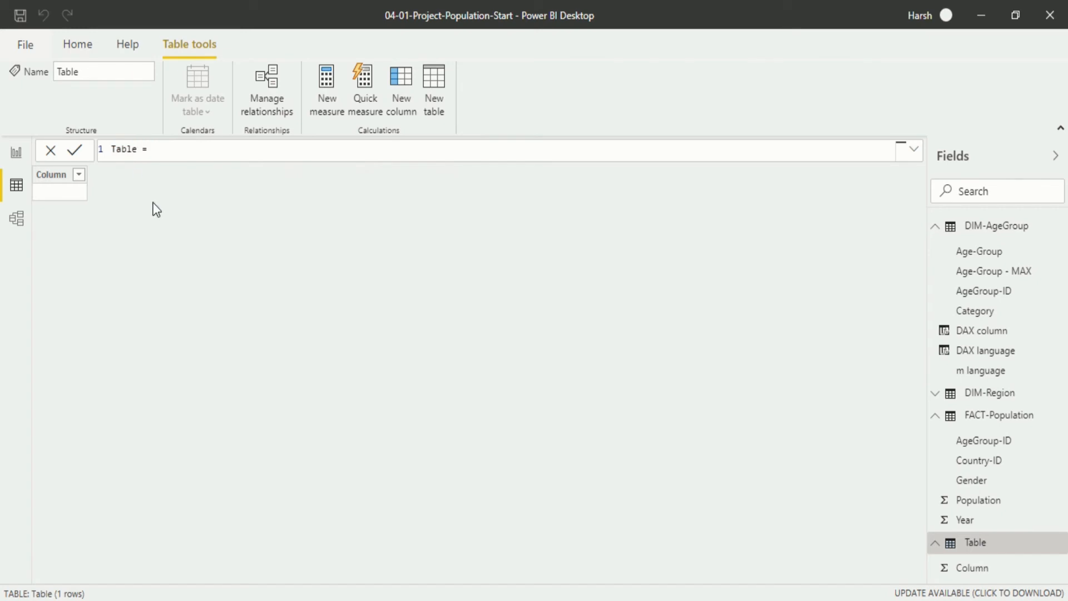
{"action": "key", "text": "BackSpace"}
{"action": "key", "text": "BackSpace"}
{"action": "key", "text": "BackSpace"}
{"action": "key", "text": "BackSpace"}
{"action": "key", "text": "BackSpace"}
{"action": "type", "text": "DATE daily"}
Step: Begin the DATE daily table's expression with the CALENDAR function
{"action": "left_click", "coordinate": [197, 154]}
{"action": "type", "text": "ca"}
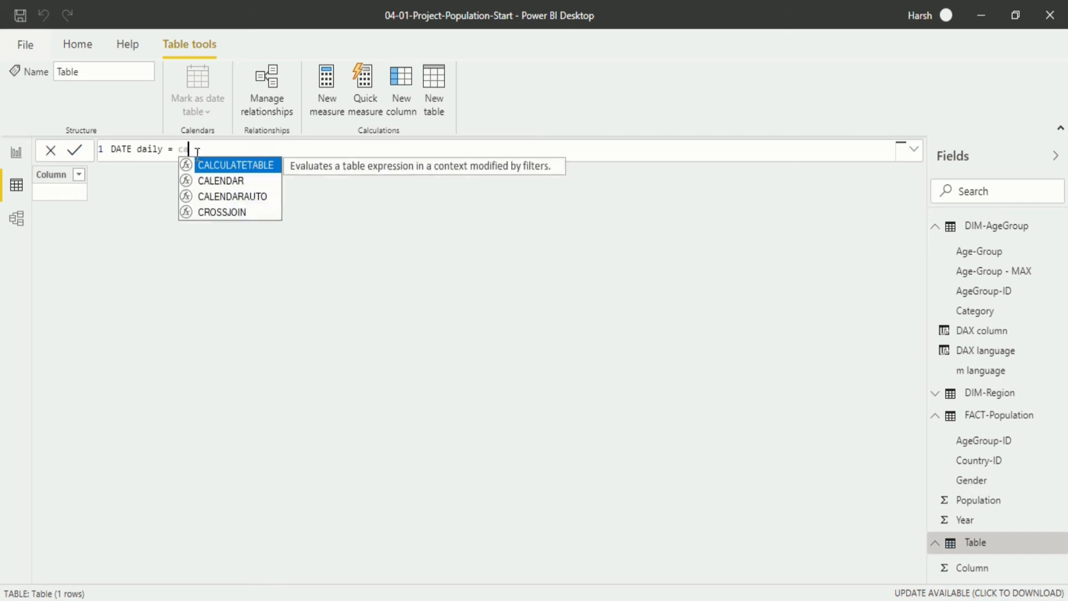
{"action": "type", "text": "l"}
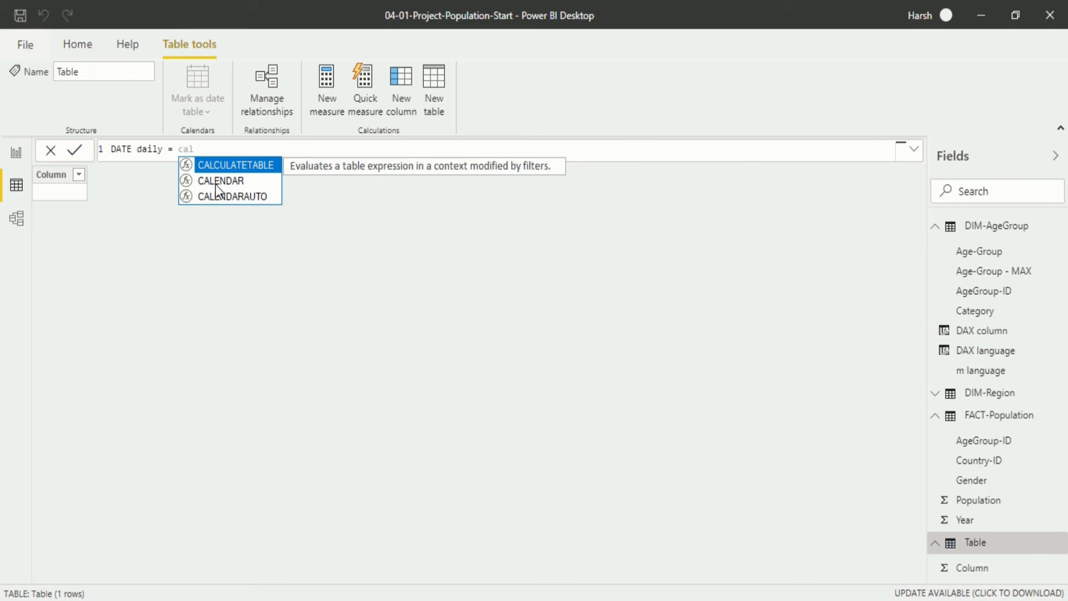
{"action": "key", "text": "Down"}
{"action": "key", "text": "Down"}
{"action": "key", "text": "Up"}
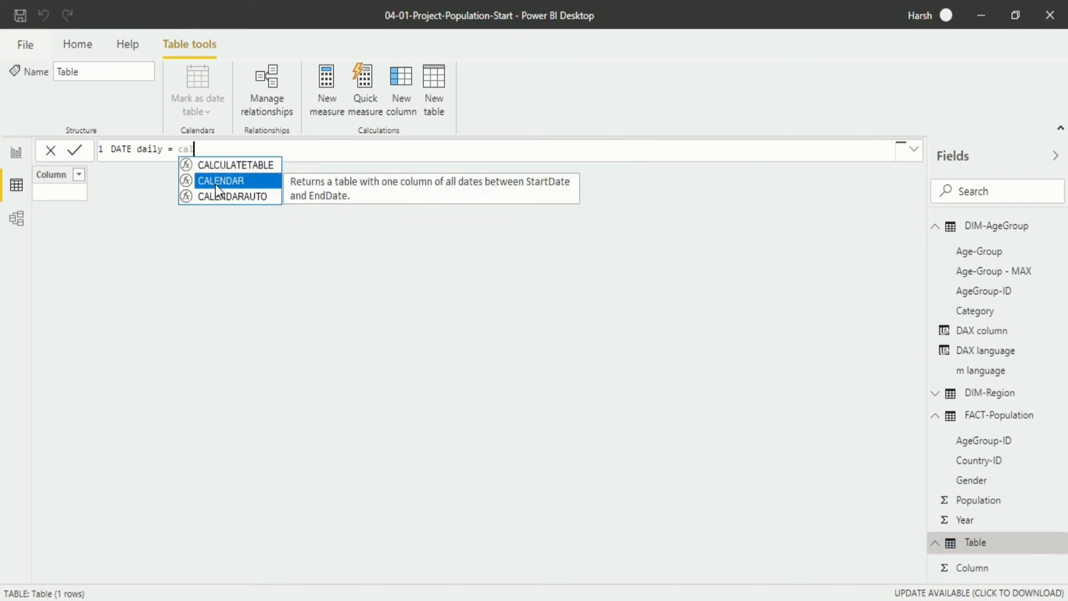
{"action": "key", "text": "Down"}
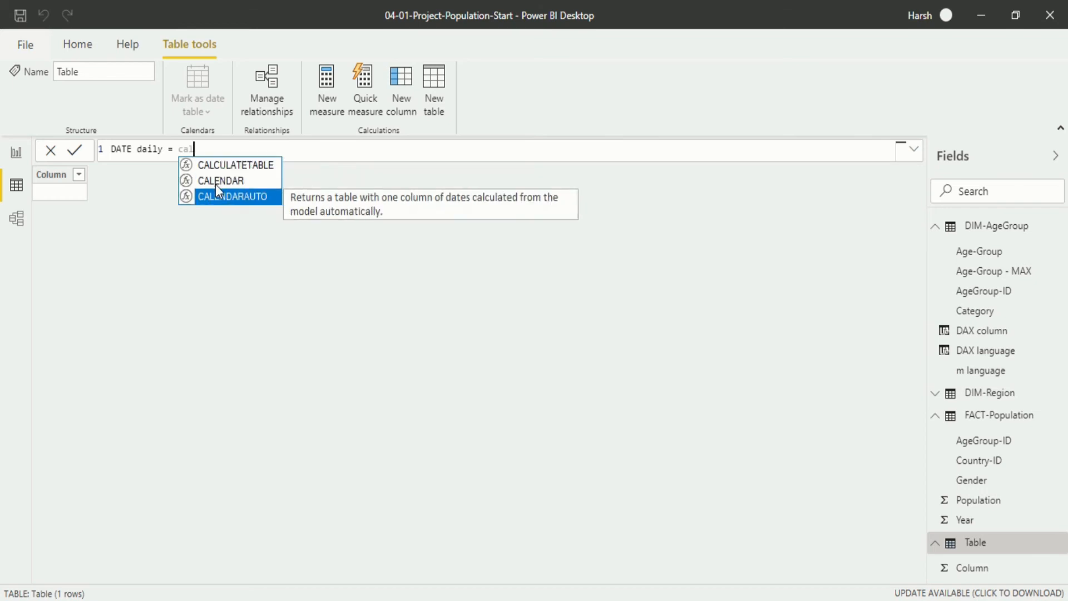
{"action": "key", "text": "Up"}
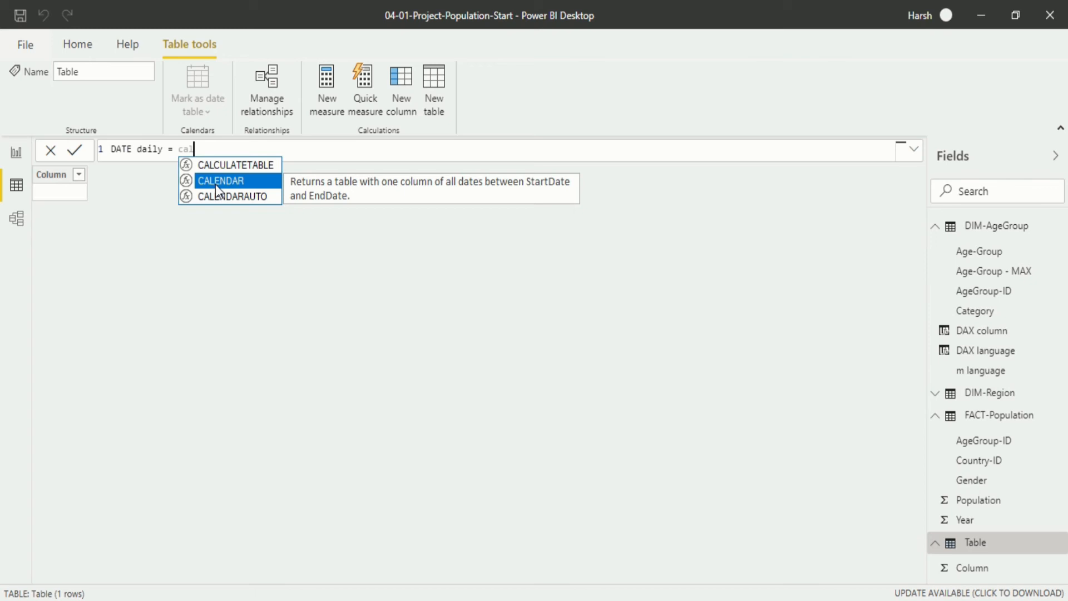
{"action": "key", "text": "Up"}
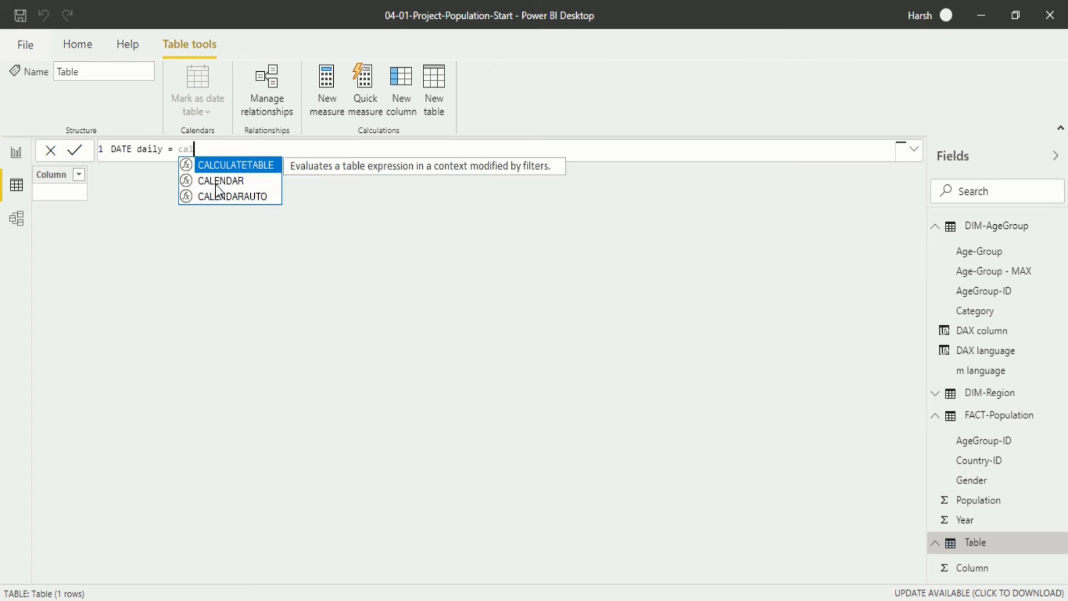
{"action": "key", "text": "Down"}
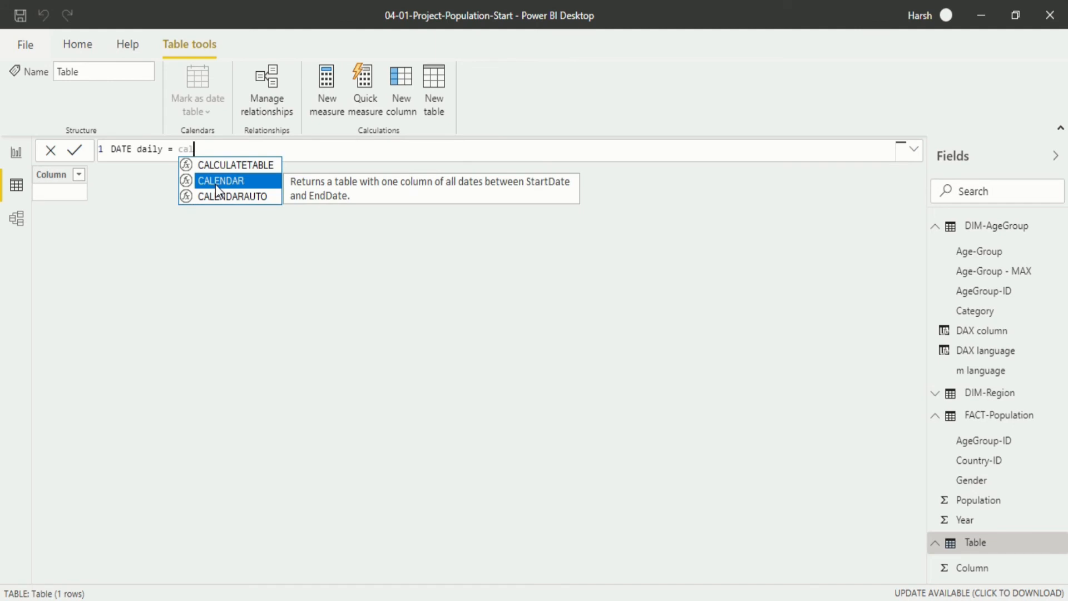
{"action": "key", "text": "Tab"}
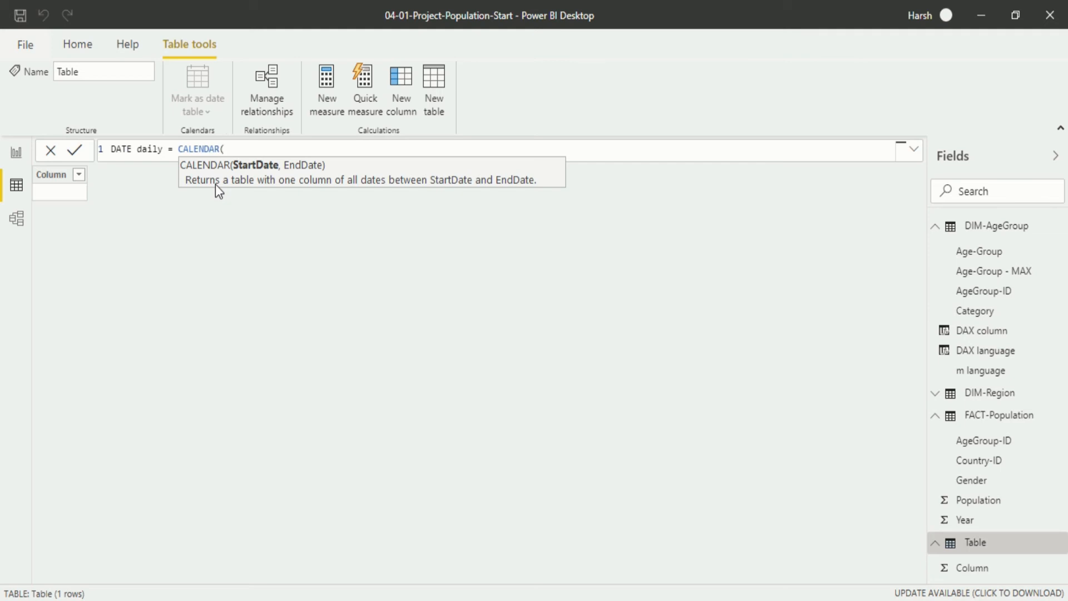
Step: Enter DATE(2019,01,01) as the start date of the CALENDAR function
{"action": "type", "text": "da"}
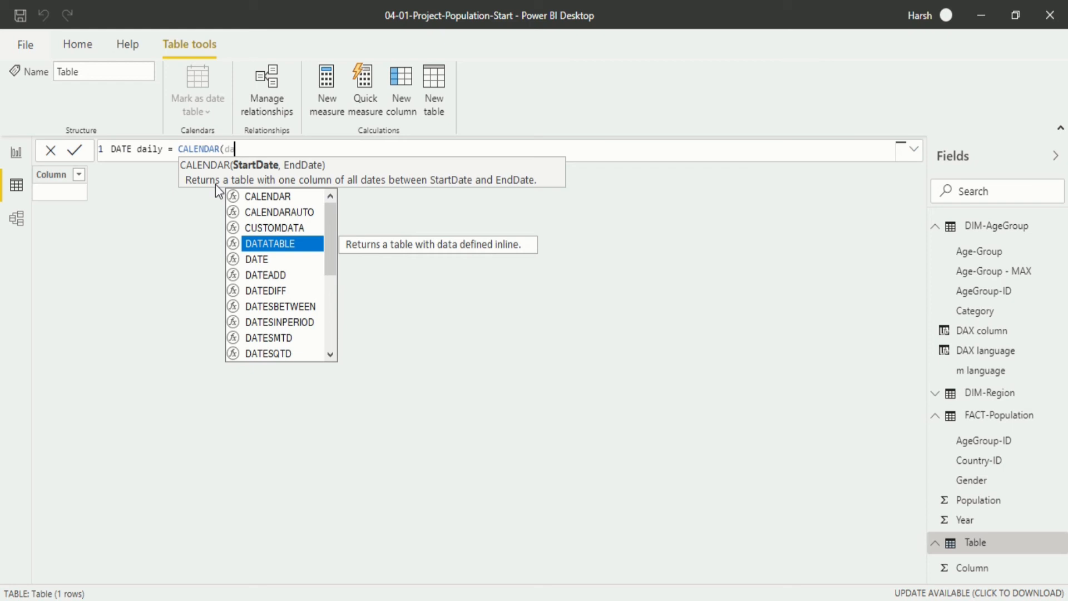
{"action": "key", "text": "Down"}
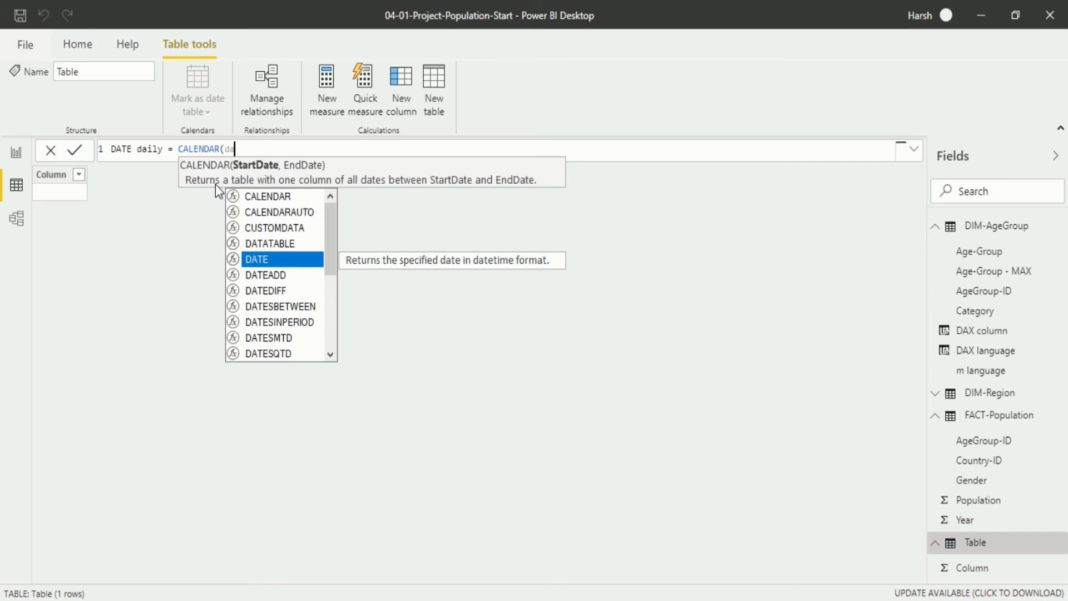
{"action": "key", "text": "Tab"}
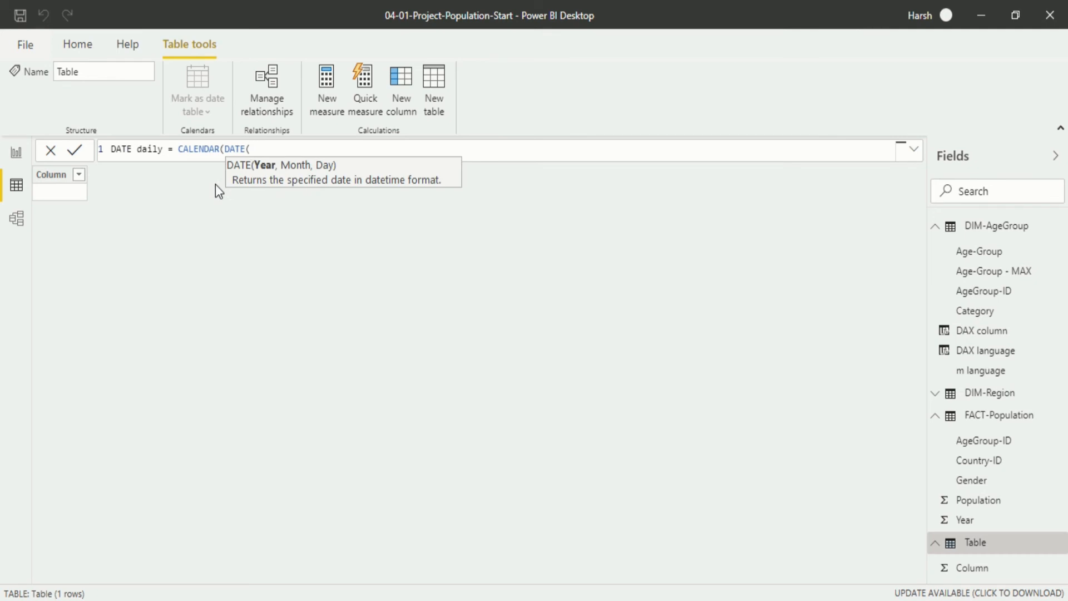
{"action": "key", "text": "Home"}
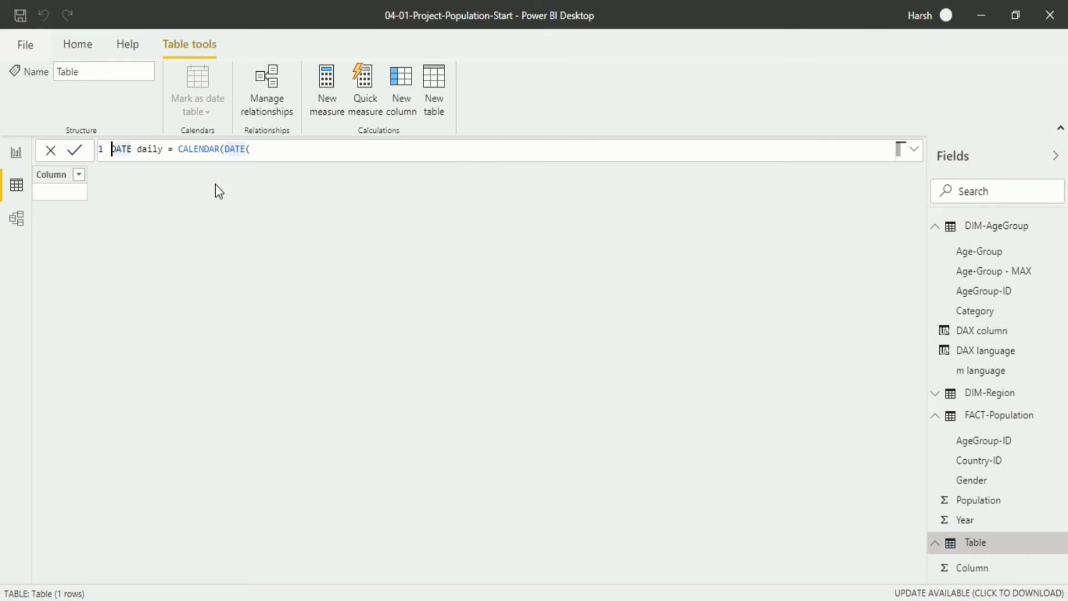
{"action": "left_click", "coordinate": [257, 149]}
{"action": "type", "text": "2019,"}
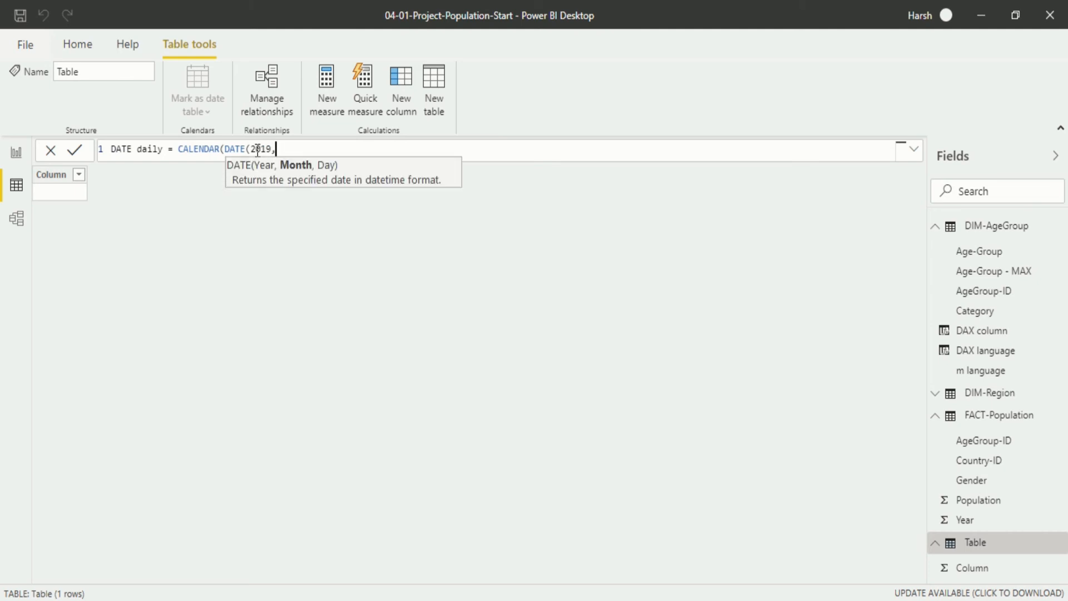
{"action": "type", "text": "01,01"}
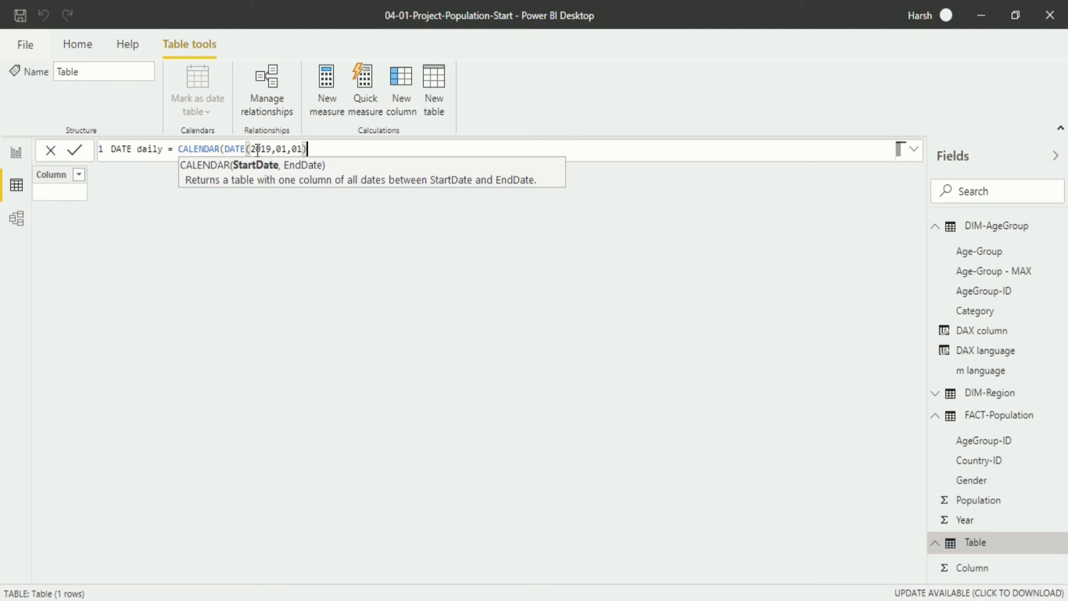
{"action": "type", "text": "),"}
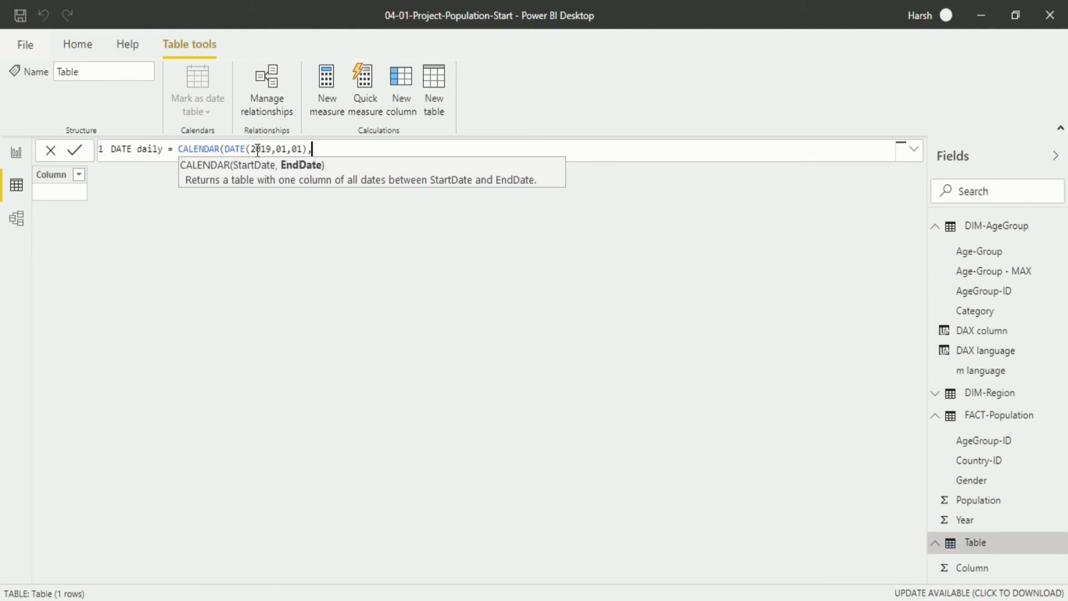
Step: Enter date(2020,01,01) as the CALENDAR end date and commit the table formula
{"action": "type", "text": "date"}
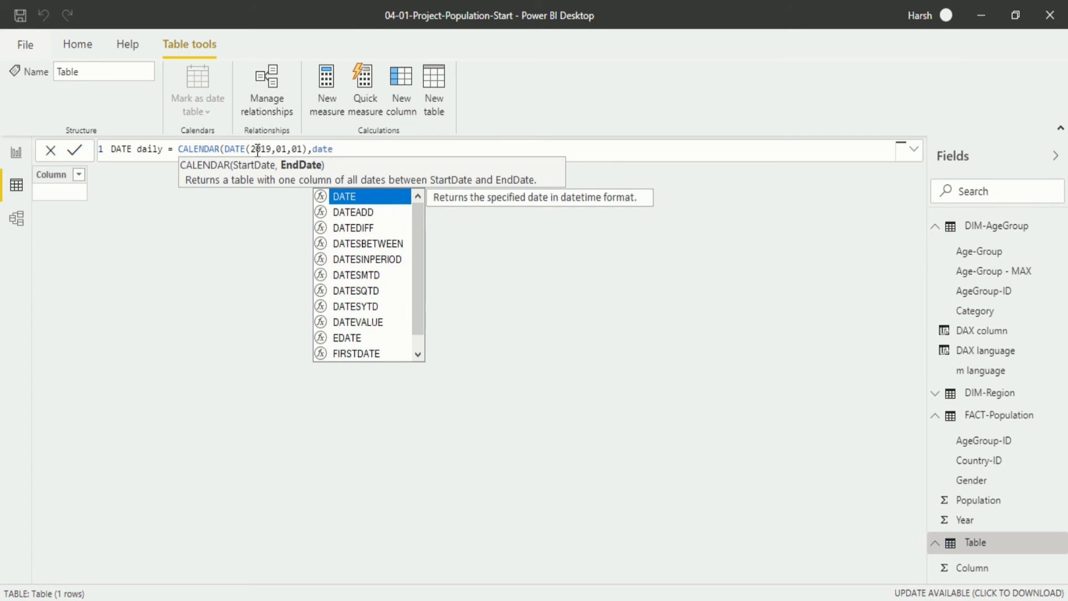
{"action": "type", "text": "("}
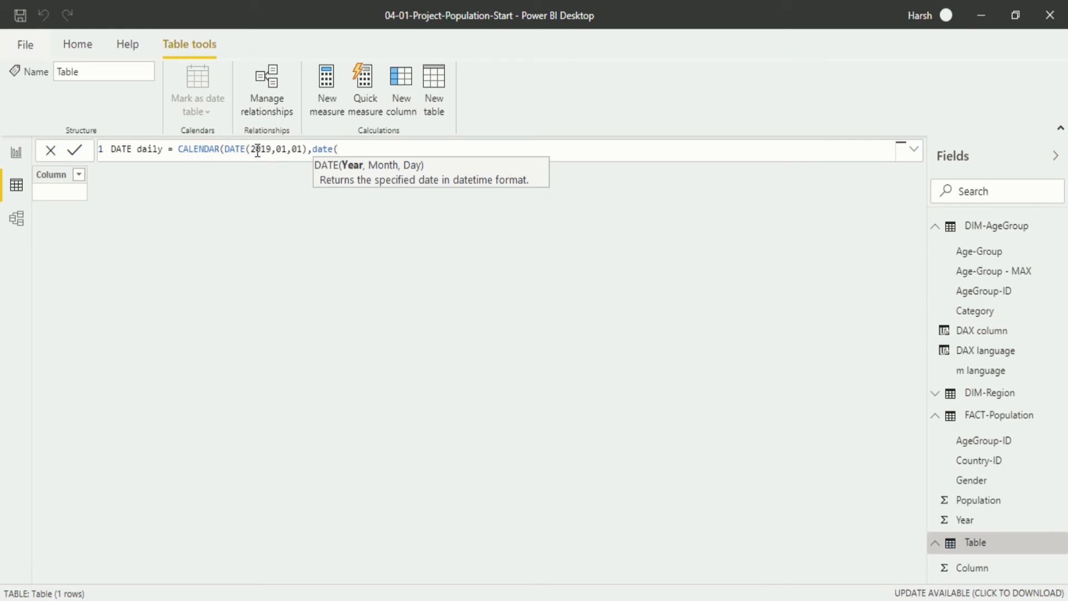
{"action": "type", "text": "2020,"}
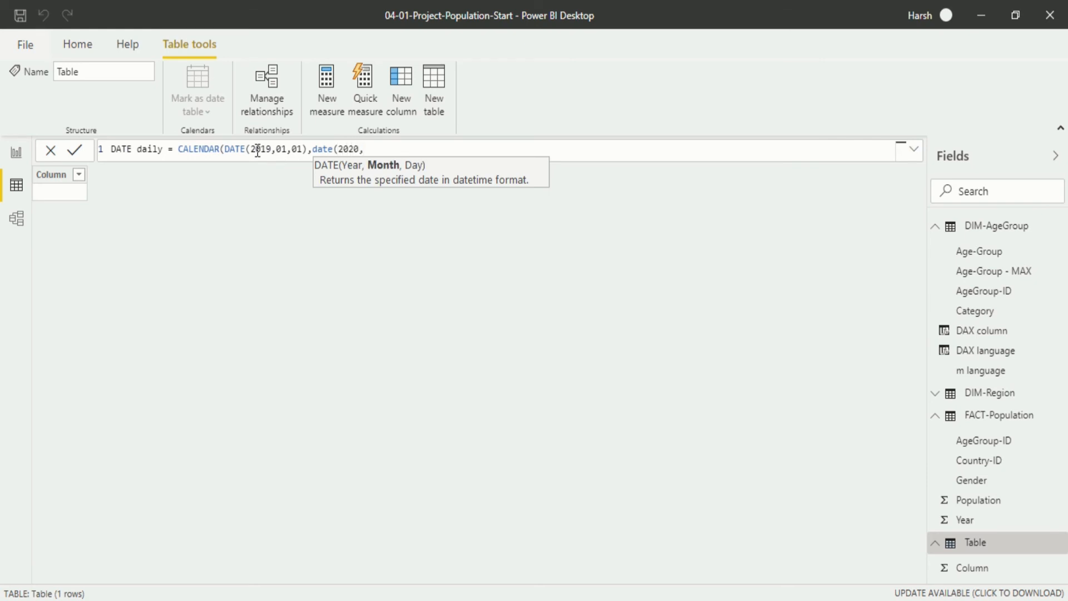
{"action": "type", "text": "01,01"}
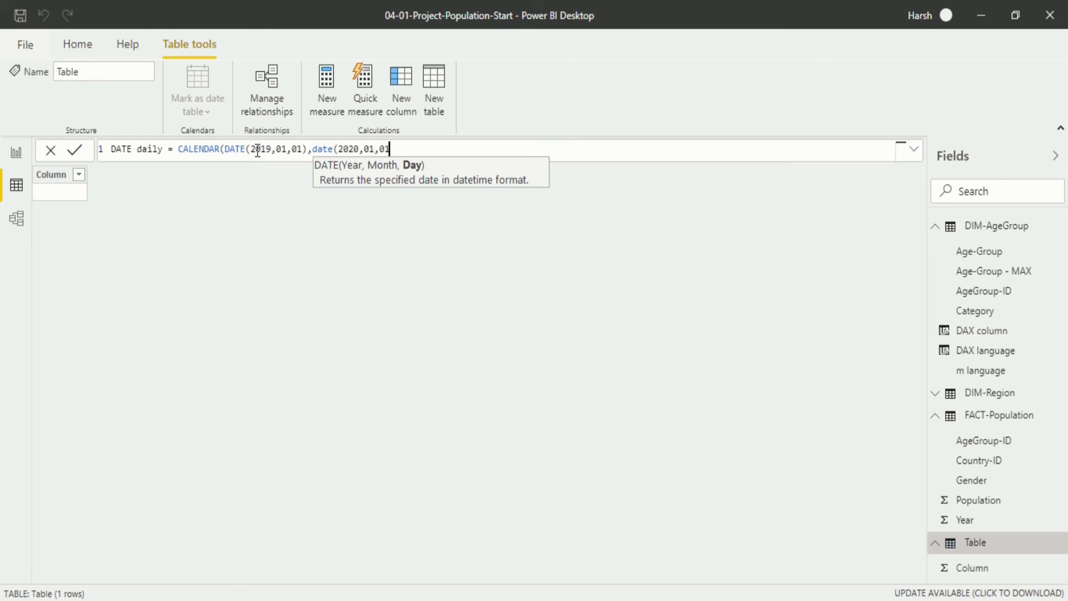
{"action": "type", "text": ")"}
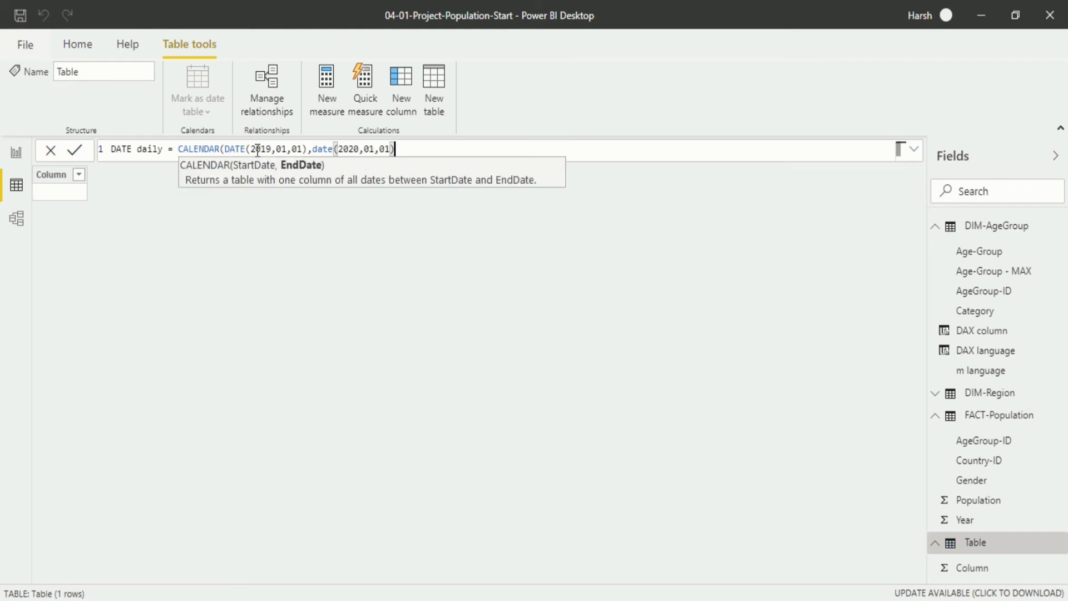
{"action": "key", "text": "Return"}
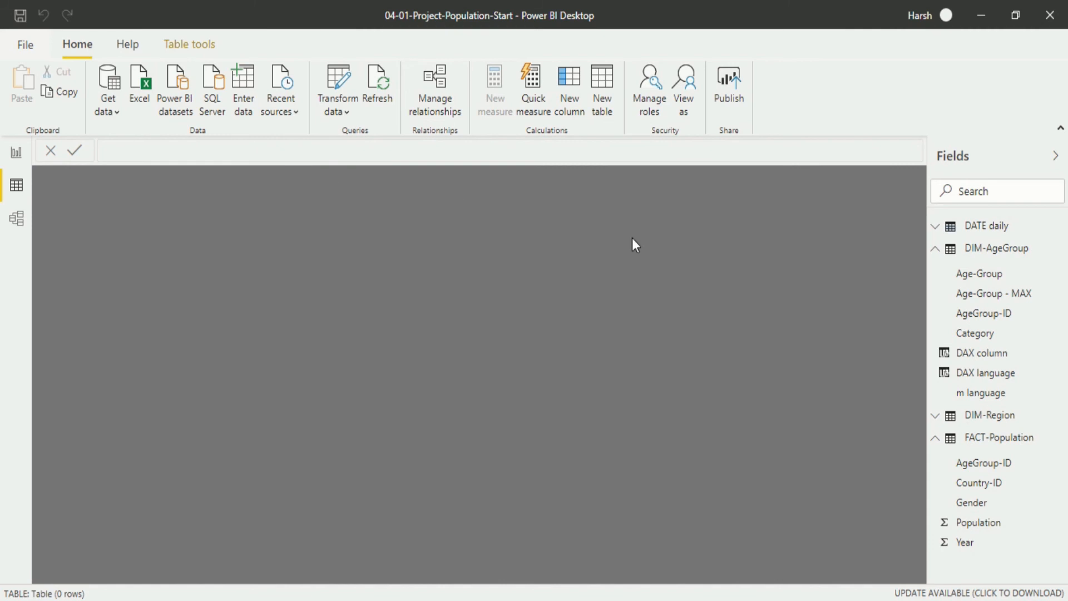
Step: Set the display format of the DATE daily table's Date column to 14 March 2001 (dd mmmm yyyy)
{"action": "left_click", "coordinate": [960, 229]}
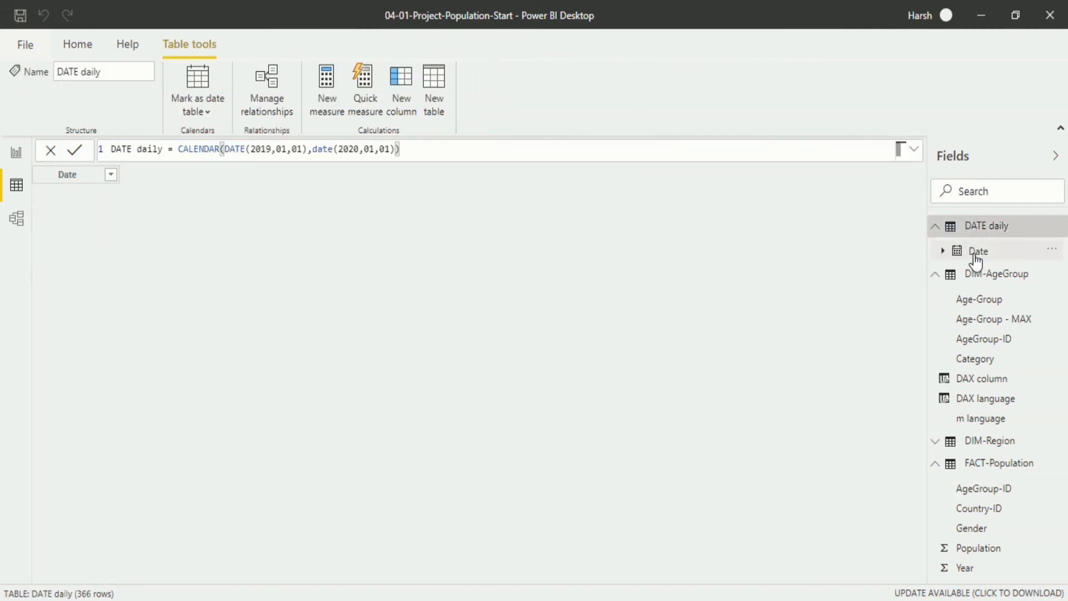
{"action": "left_click", "coordinate": [975, 257]}
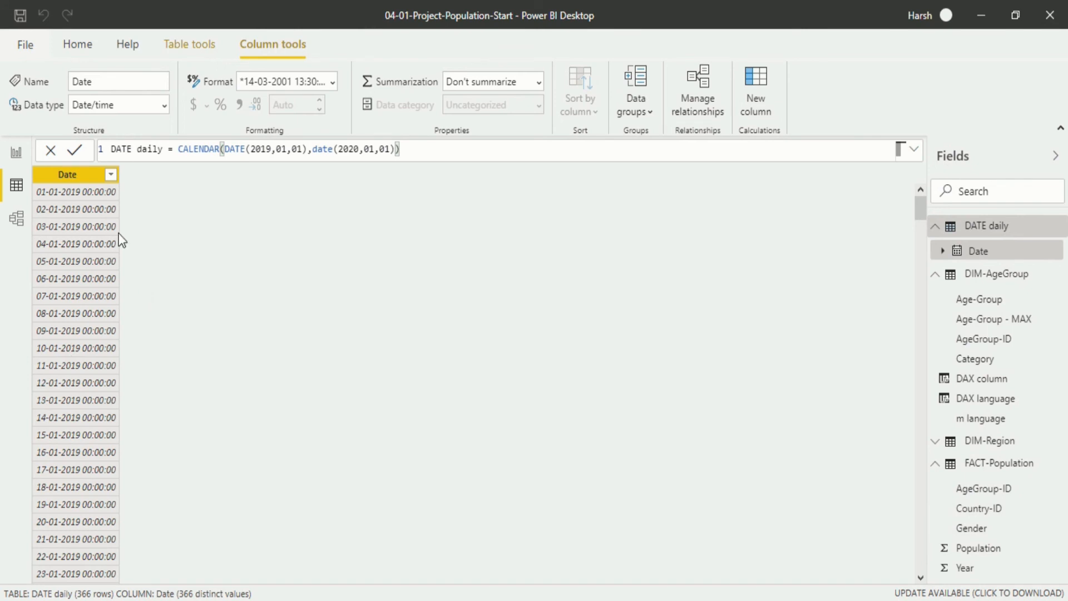
{"action": "scroll", "coordinate": [88, 237], "scroll_direction": "down", "scroll_amount": 20}
{"action": "scroll", "coordinate": [88, 237], "scroll_direction": "down", "scroll_amount": 15}
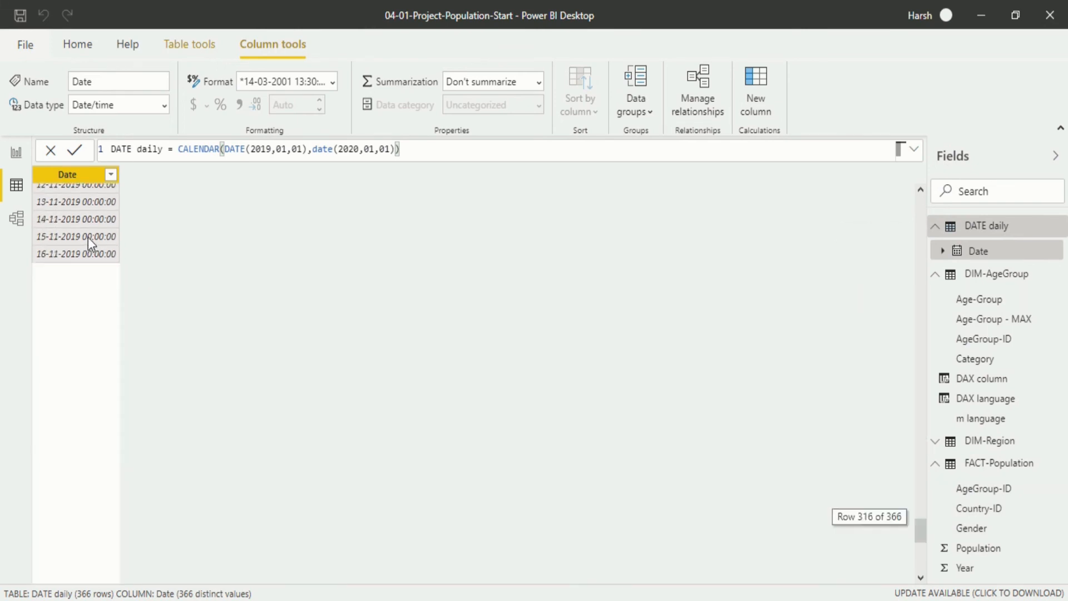
{"action": "scroll", "coordinate": [88, 237], "scroll_direction": "up", "scroll_amount": 20}
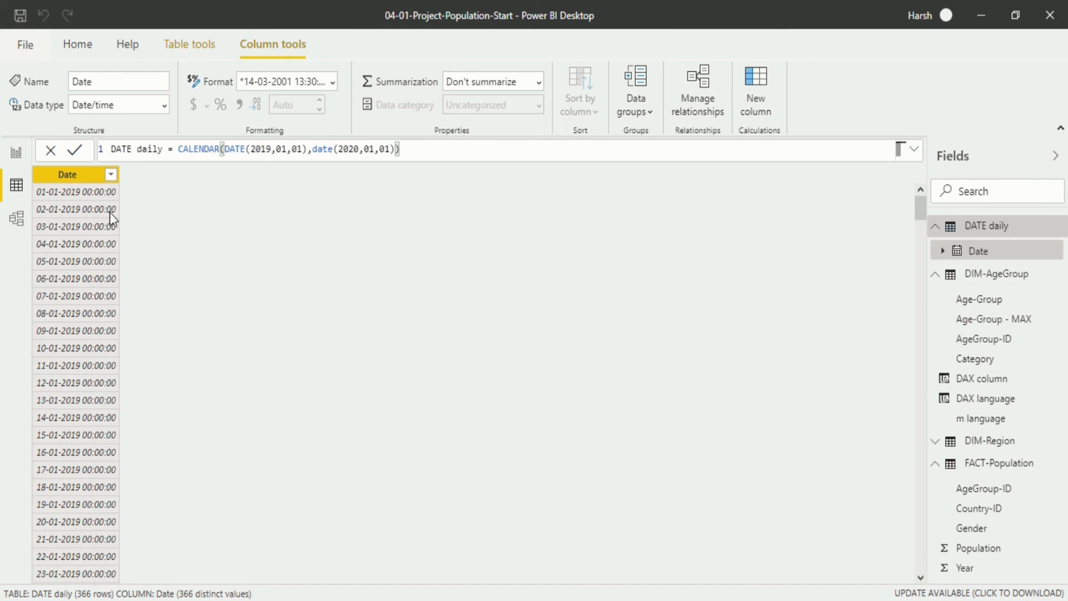
{"action": "left_click", "coordinate": [332, 89]}
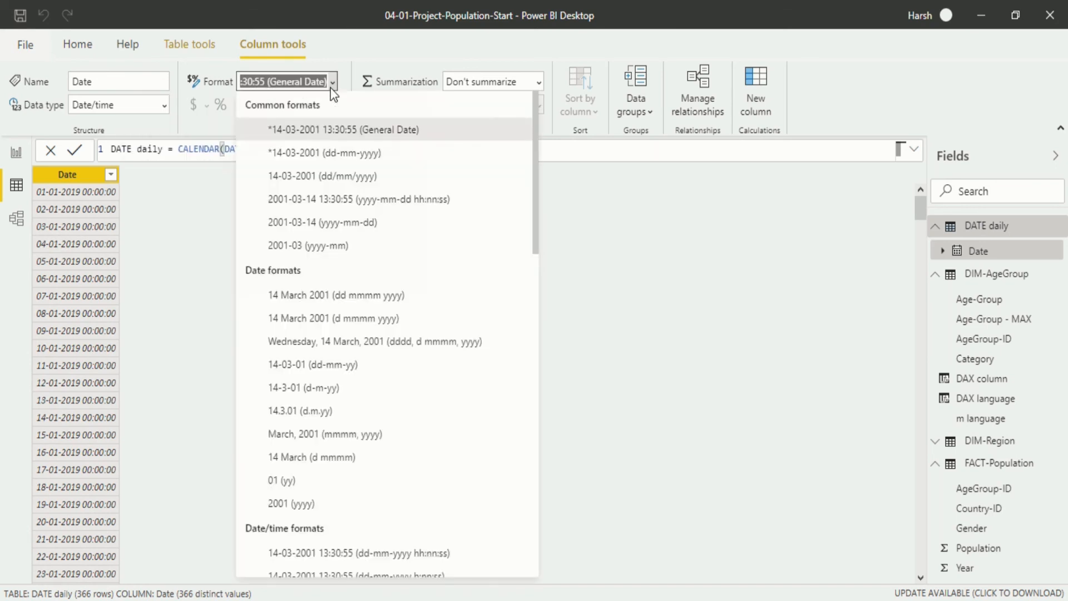
{"action": "left_click", "coordinate": [310, 302]}
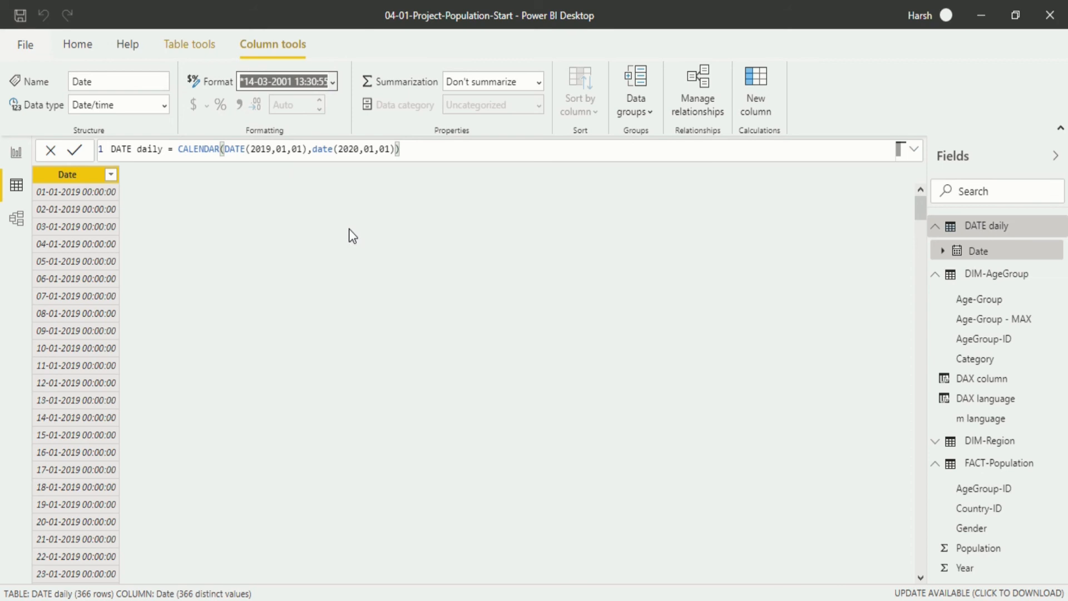
{"action": "key", "text": "Down"}
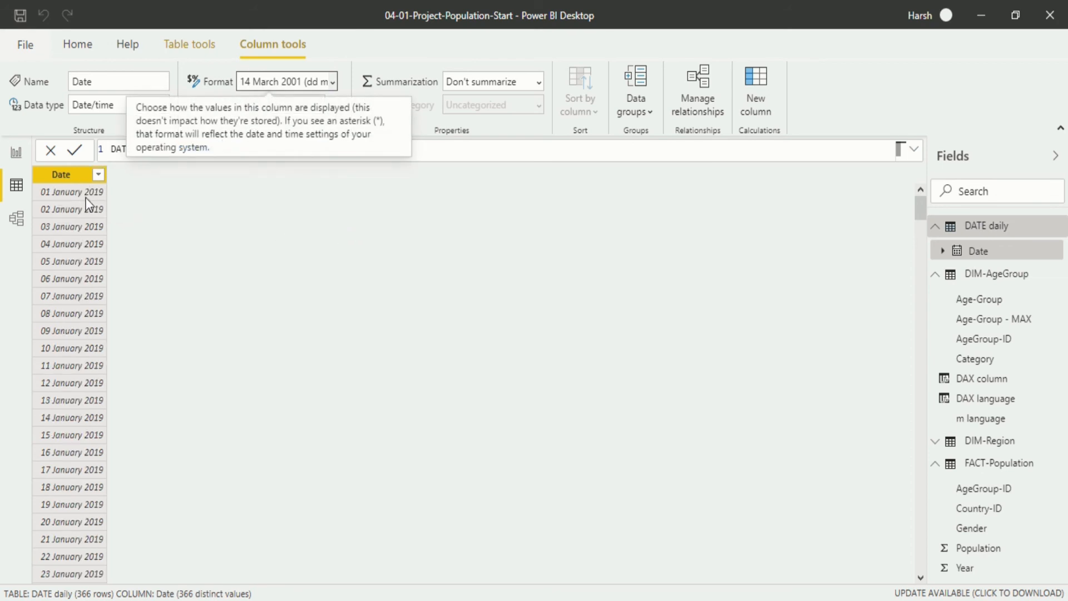
{"action": "left_click", "coordinate": [333, 84]}
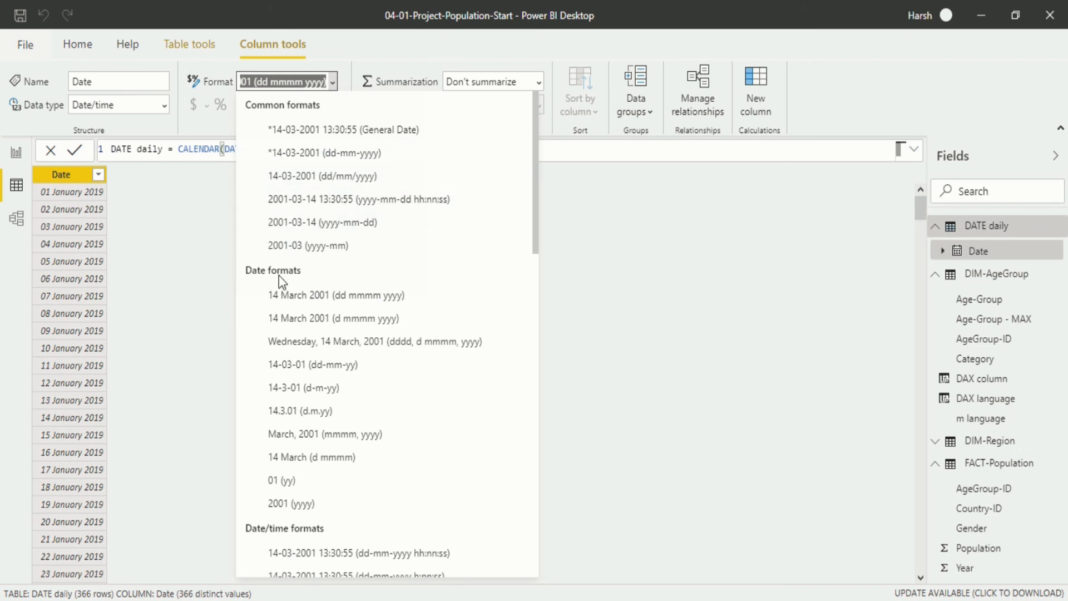
{"action": "scroll", "coordinate": [360, 440], "scroll_direction": "down", "scroll_amount": 10}
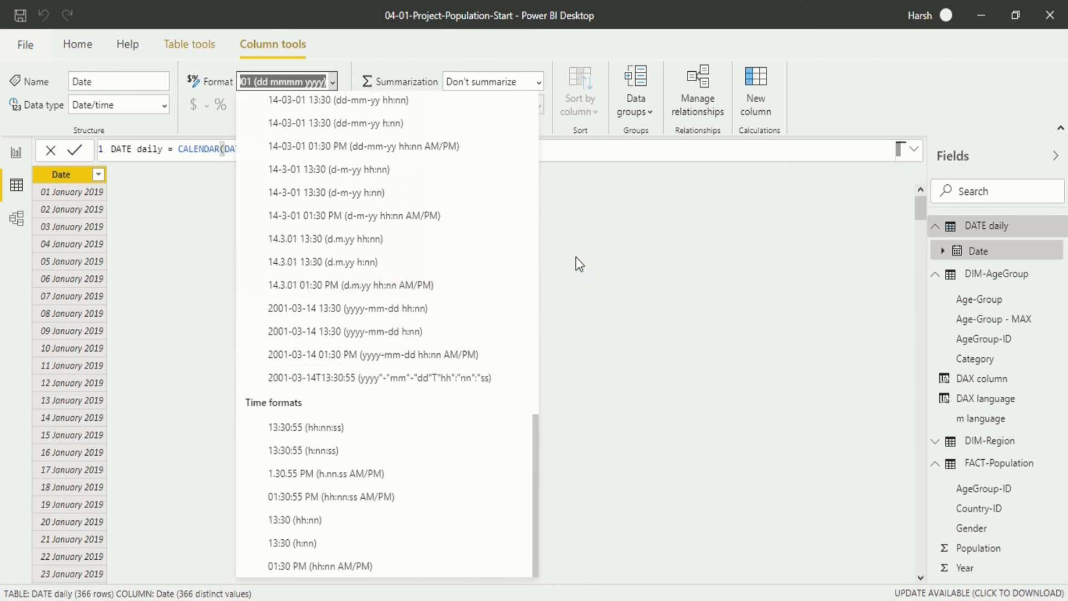
{"action": "scroll", "coordinate": [498, 338], "scroll_direction": "up", "scroll_amount": 10}
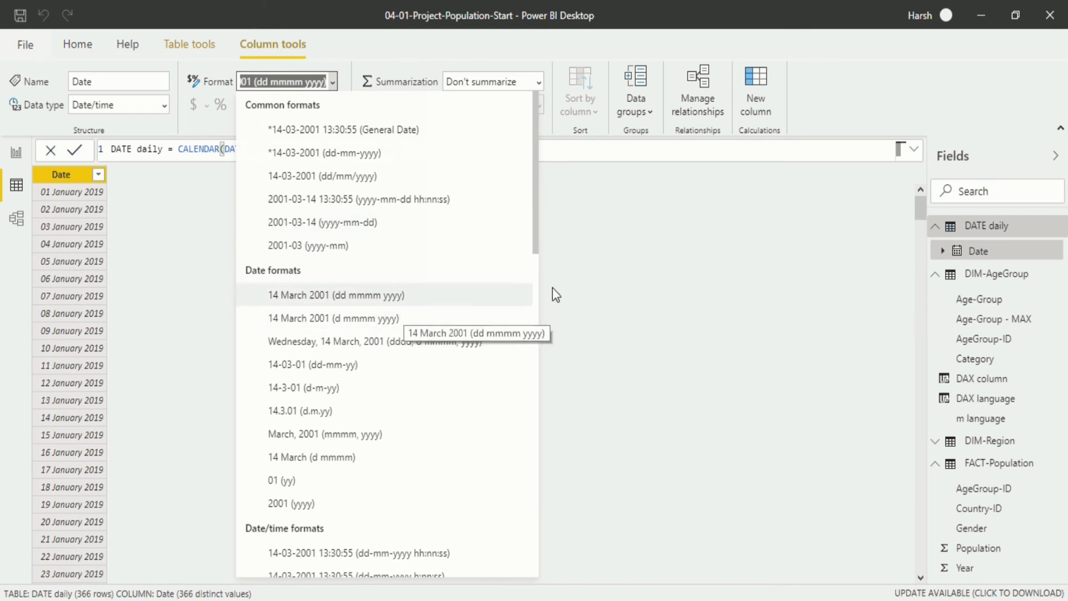
{"action": "left_click", "coordinate": [577, 272]}
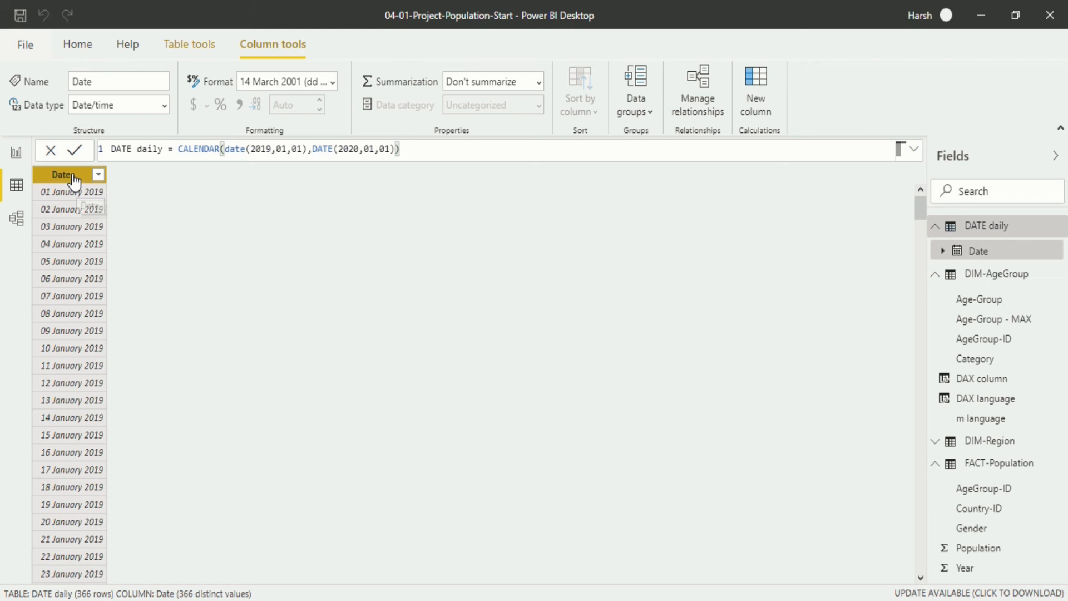
Step: Rename the Date column of the DATE daily table to Date-daily
{"action": "double_click", "coordinate": [73, 174]}
{"action": "left_click", "coordinate": [74, 174]}
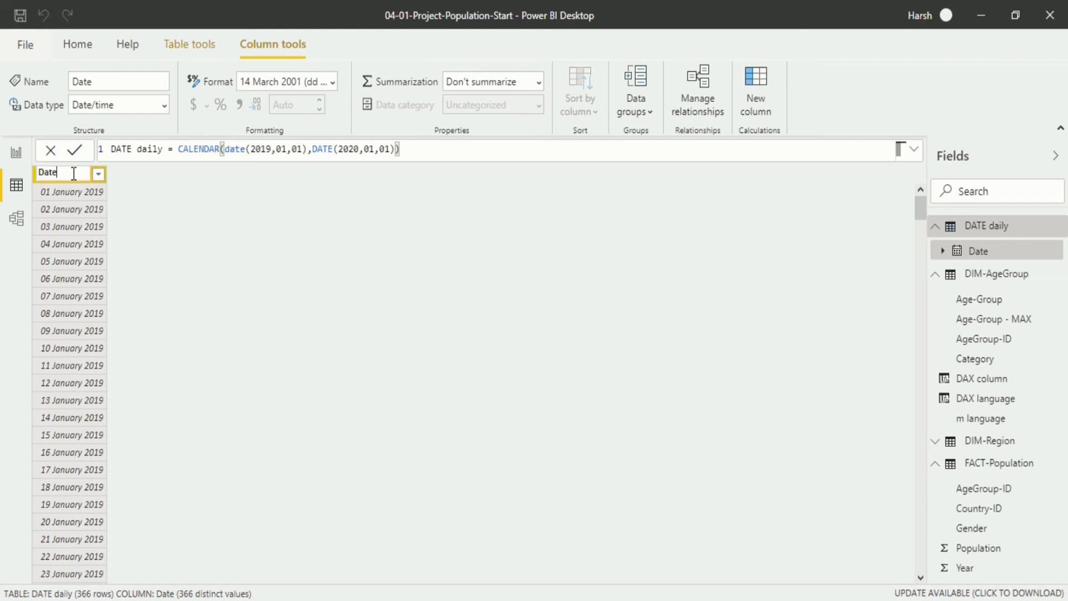
{"action": "type", "text": "-daily"}
{"action": "key", "text": "Return"}
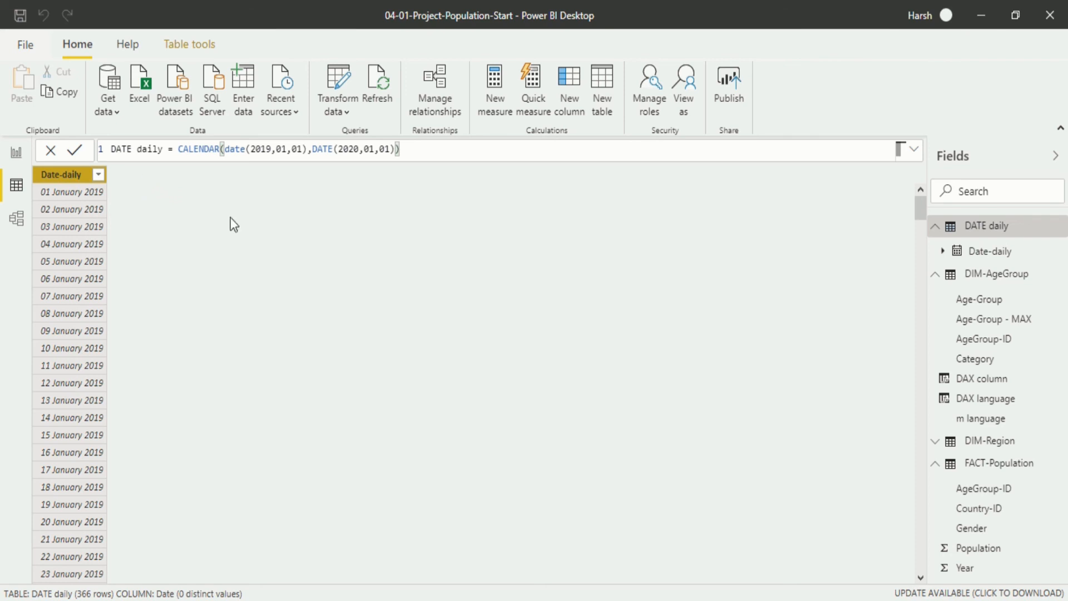
Step: Add a calculated column to the DATE daily table with the formula Column = [Date-daily].[Day]
{"action": "left_click", "coordinate": [563, 99]}
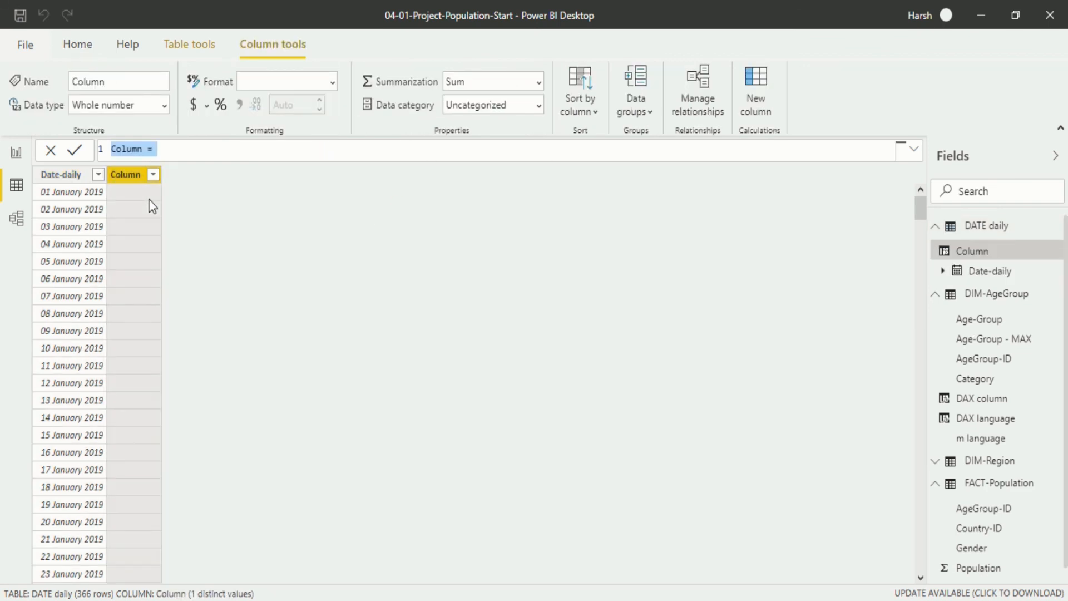
{"action": "left_click", "coordinate": [160, 145]}
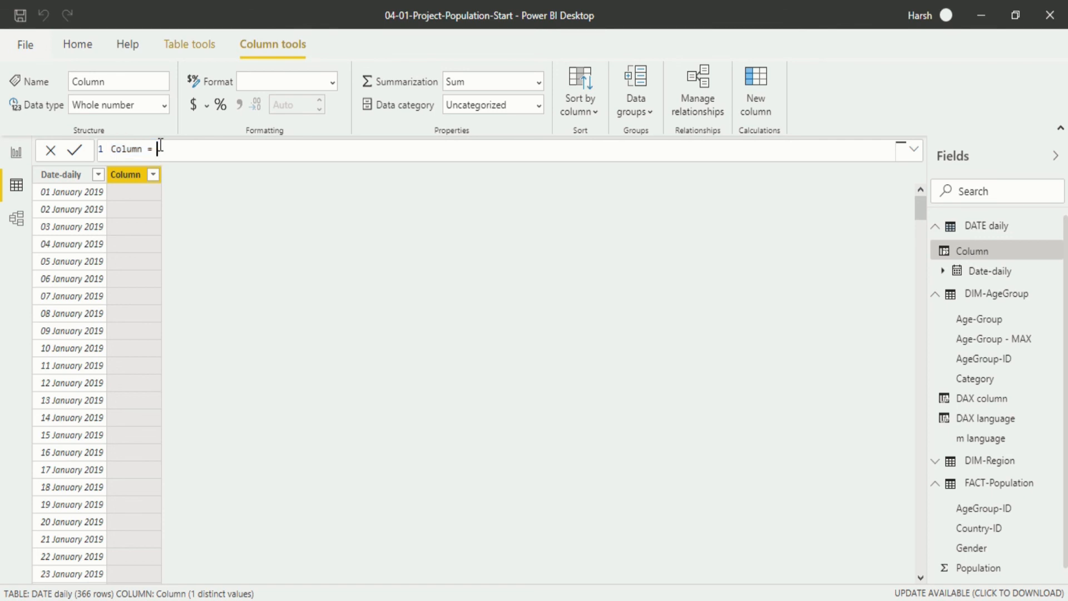
{"action": "type", "text": "["}
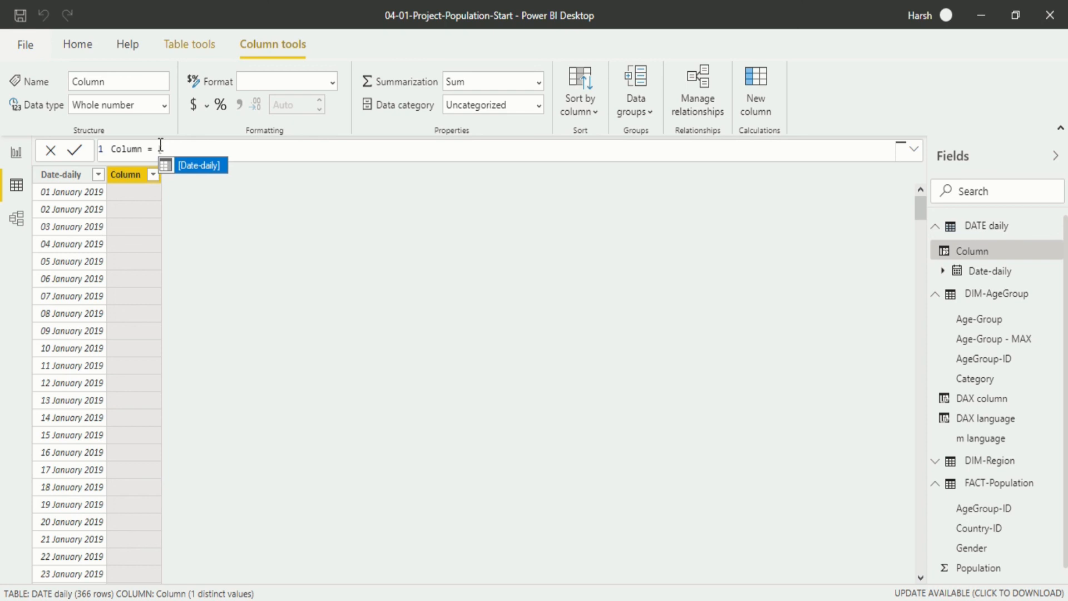
{"action": "left_click", "coordinate": [194, 170]}
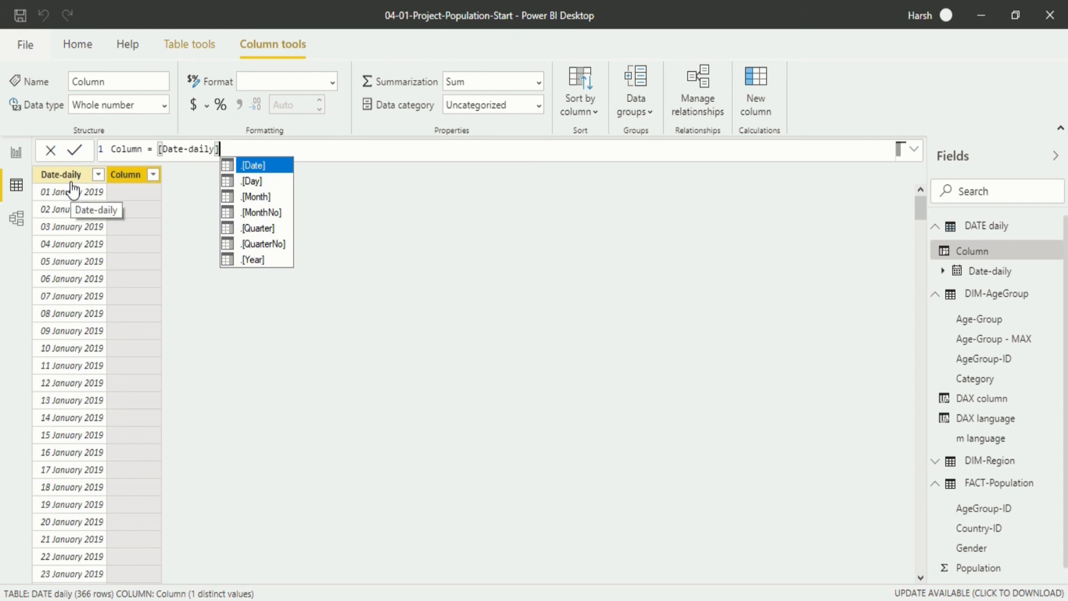
{"action": "left_click", "coordinate": [266, 183]}
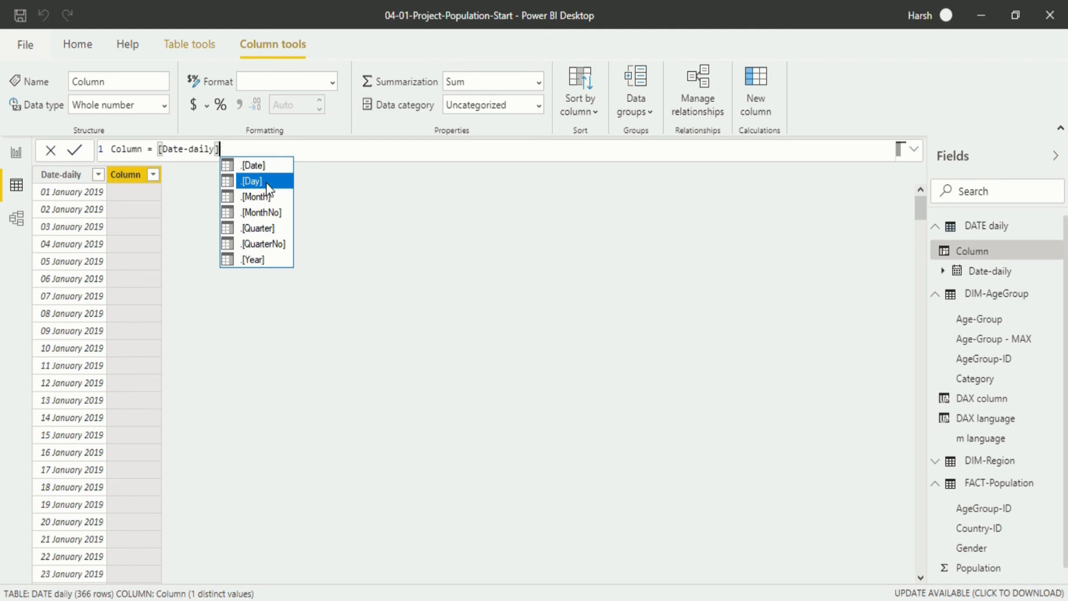
{"action": "double_click", "coordinate": [266, 183]}
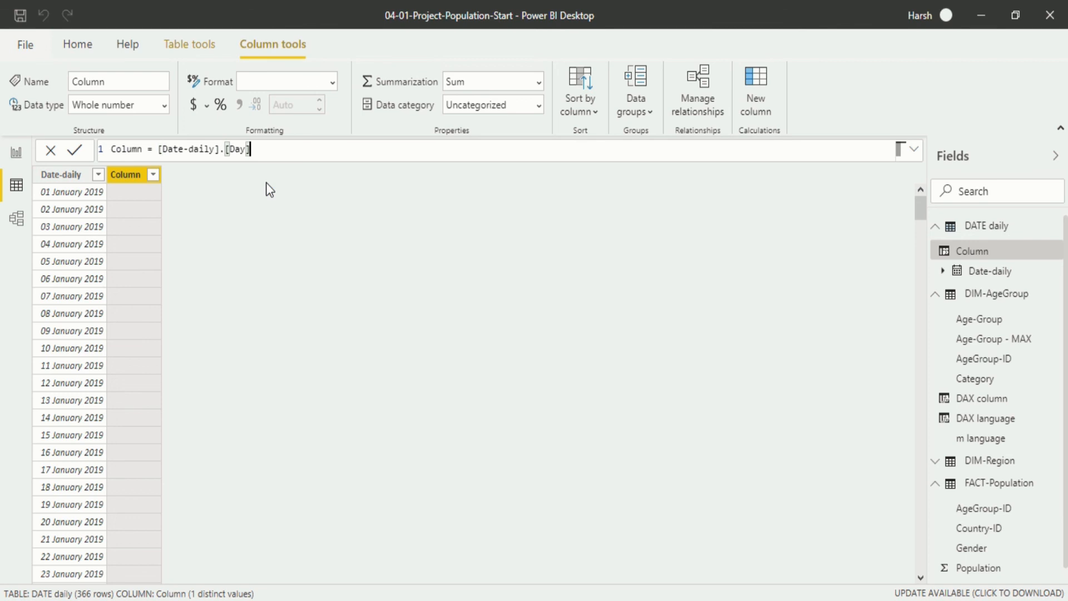
{"action": "key", "text": "Return"}
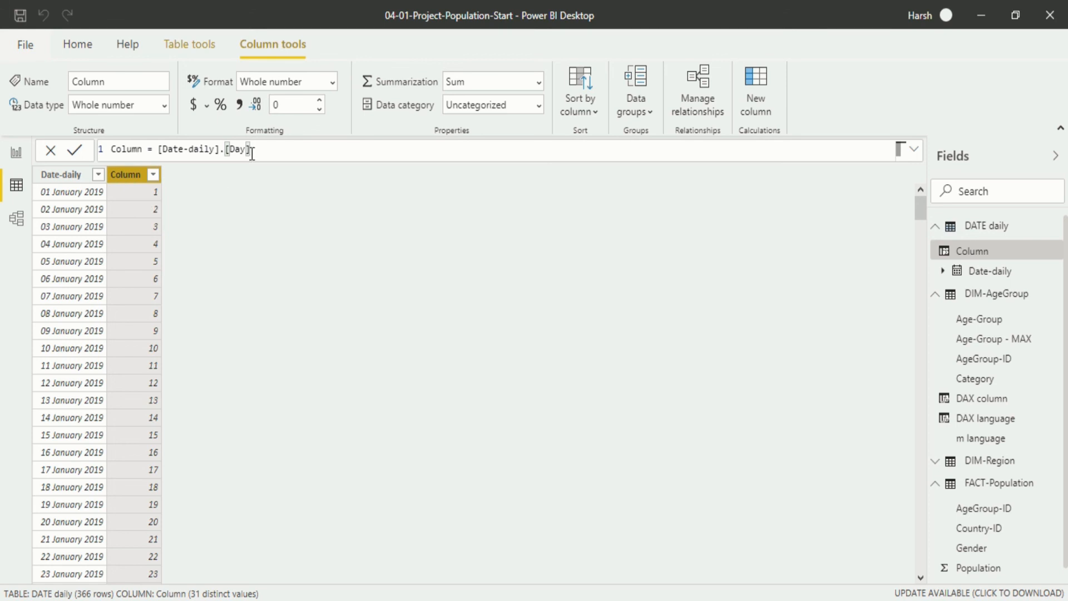
Step: Change the new calculated column's formula to [Date-daily].[Month] and commit it
{"action": "key", "text": "BackSpace"}
{"action": "key", "text": "BackSpace"}
{"action": "key", "text": "BackSpace"}
{"action": "key", "text": "BackSpace"}
{"action": "key", "text": "BackSpace"}
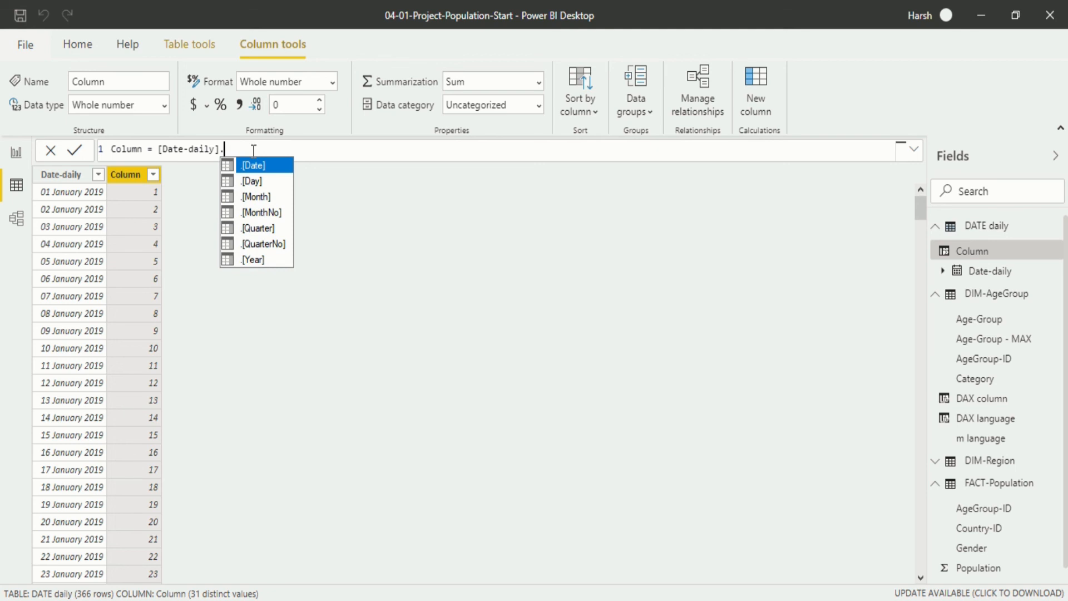
{"action": "key", "text": "Down"}
{"action": "key", "text": "Down"}
{"action": "key", "text": "Down"}
{"action": "key", "text": "Up"}
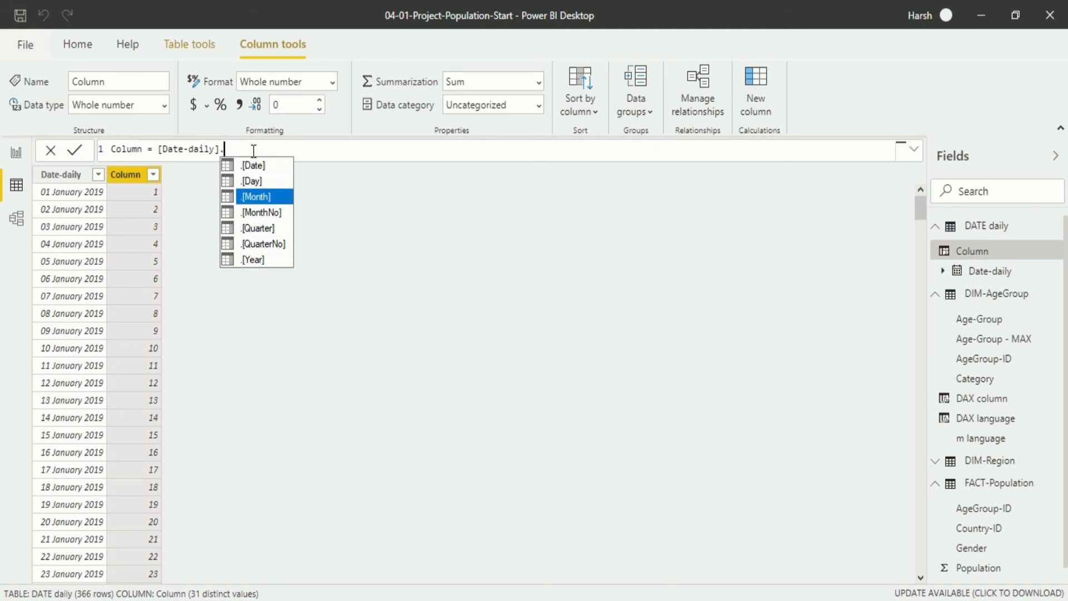
{"action": "key", "text": "Tab"}
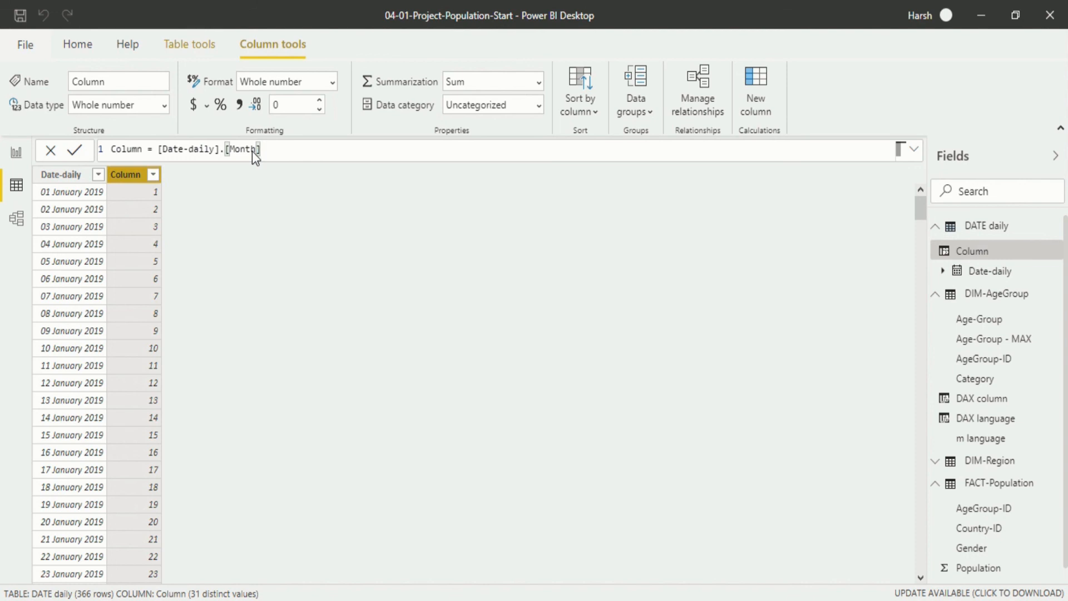
{"action": "key", "text": "Return"}
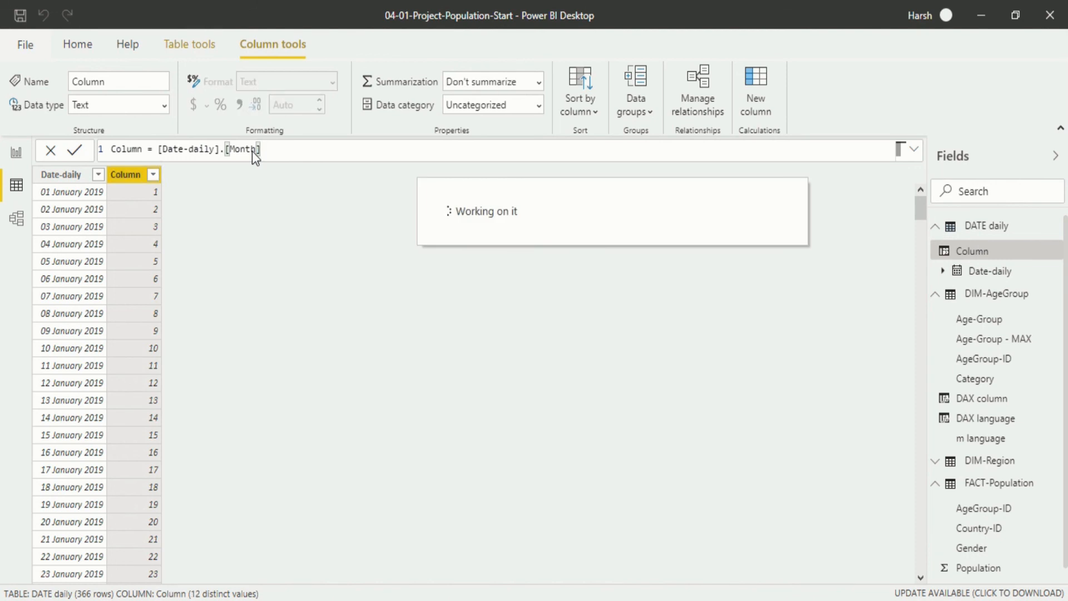